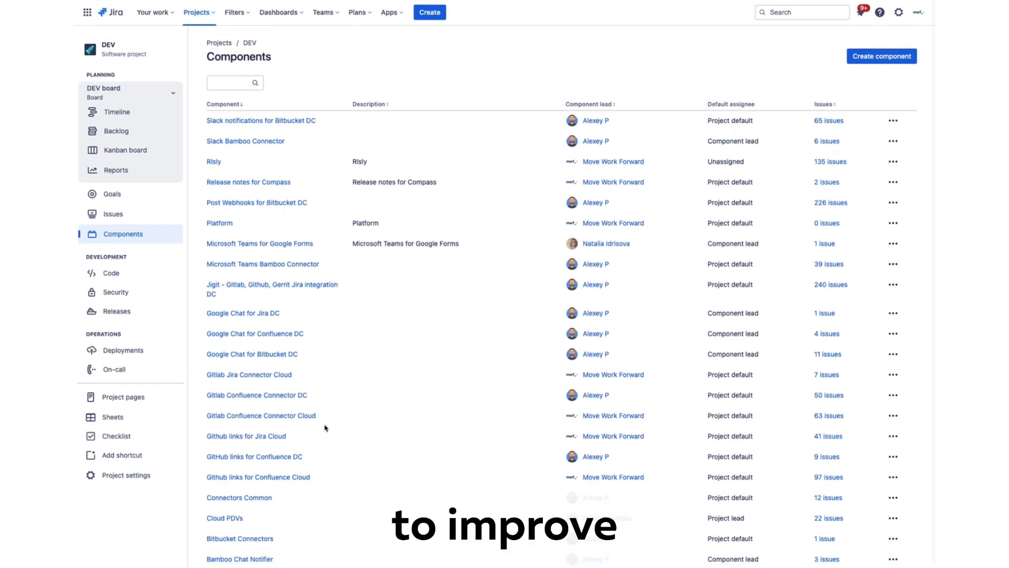
scroll(324, 428, down, 2)
scroll(368, 486, up, 2)
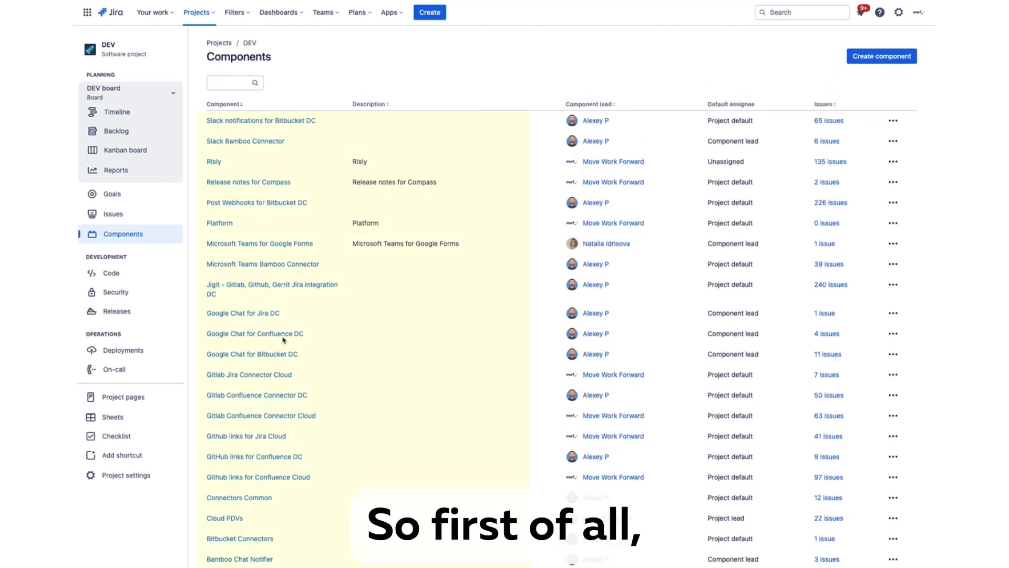
scroll(354, 453, down, 1)
scroll(354, 453, down, 2)
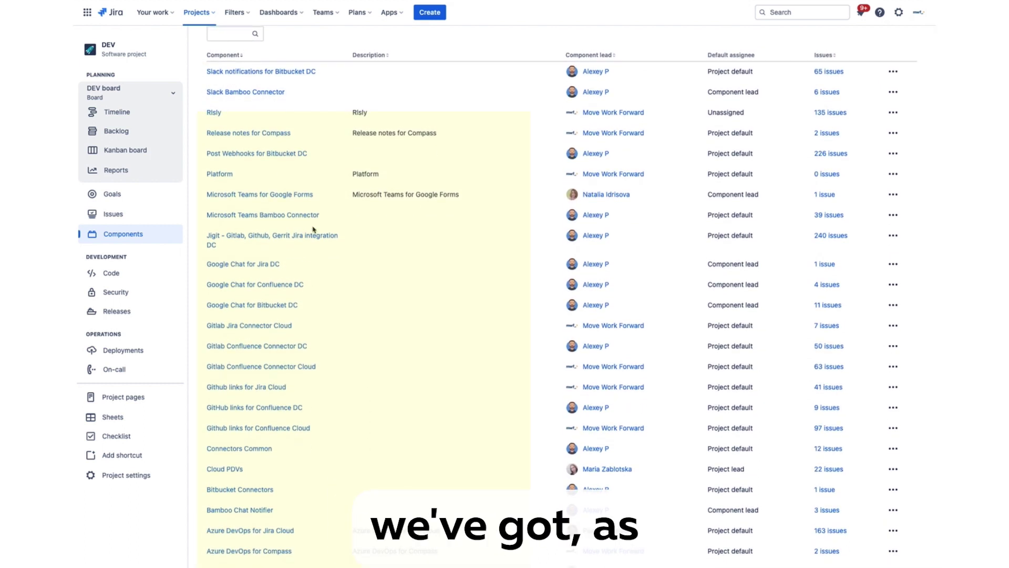
scroll(313, 230, up, 3)
scroll(313, 230, down, 1)
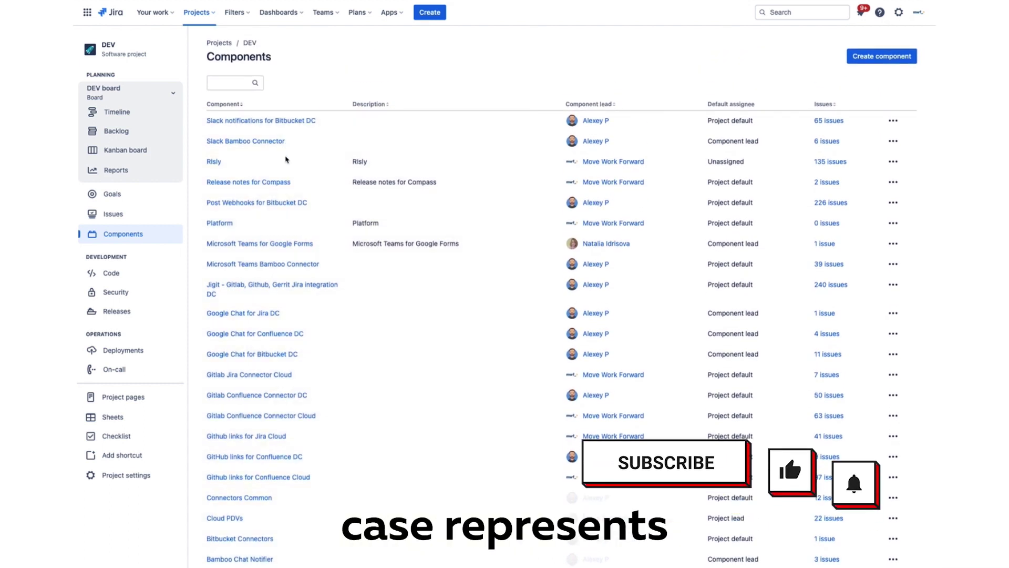
scroll(329, 315, down, 2)
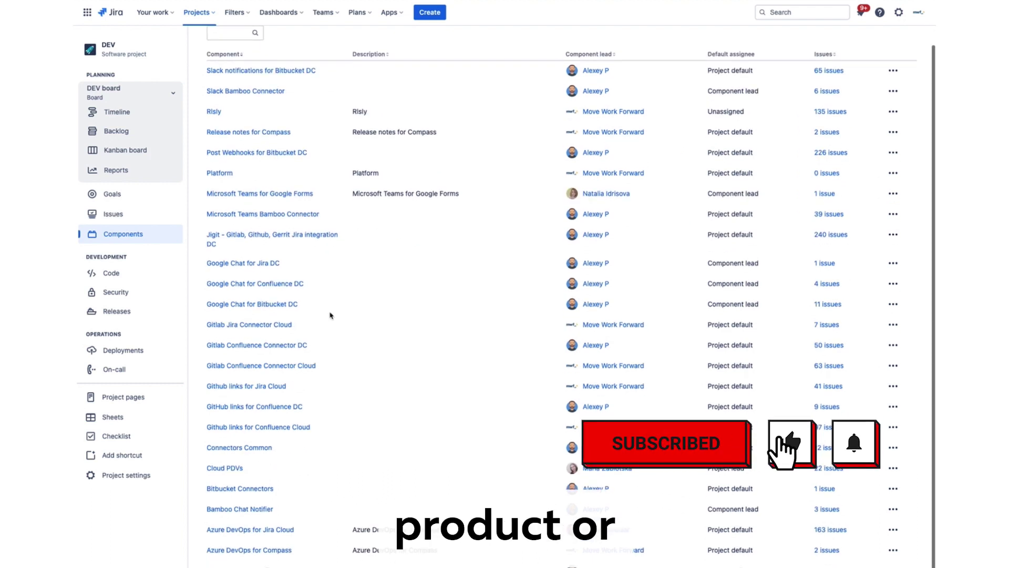
scroll(366, 237, up, 2)
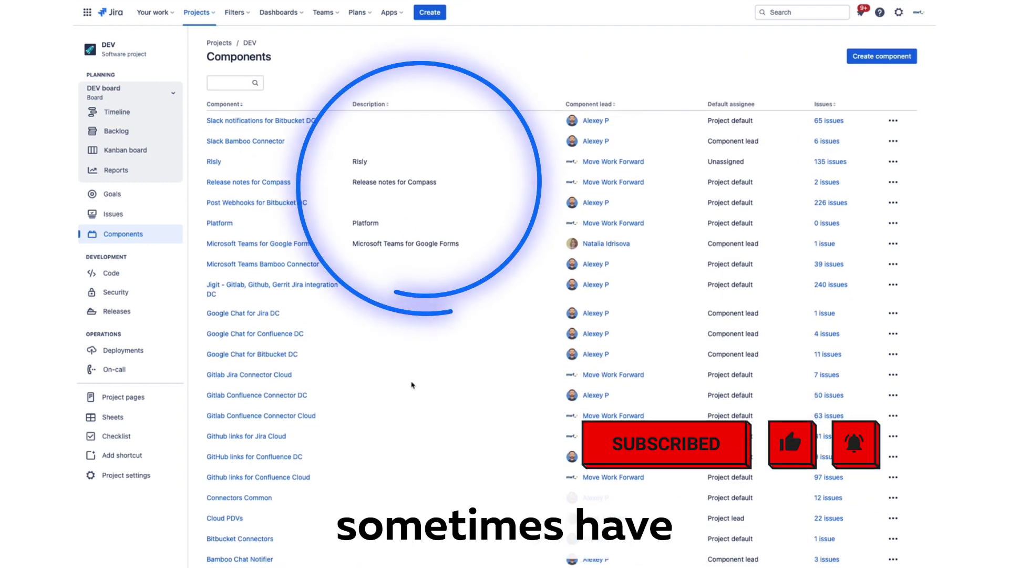
scroll(413, 384, down, 2)
scroll(411, 387, up, 2)
scroll(411, 388, down, 1)
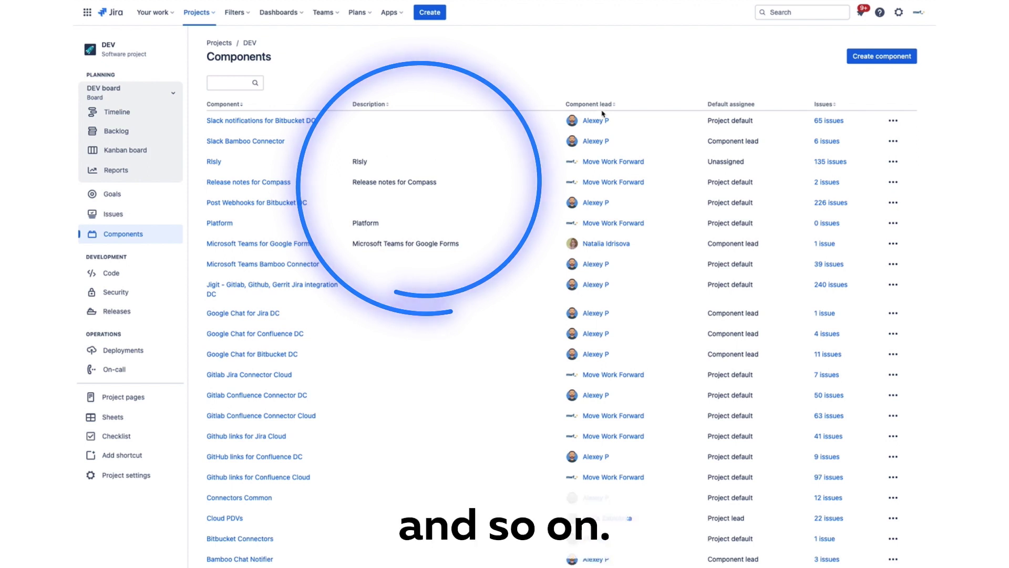
scroll(604, 282, down, 3)
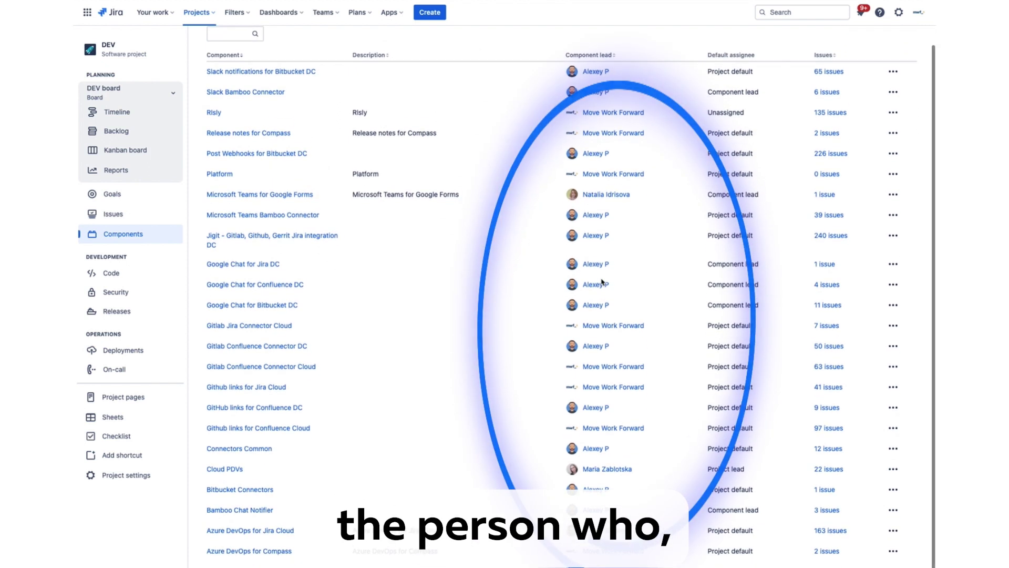
scroll(601, 284, up, 3)
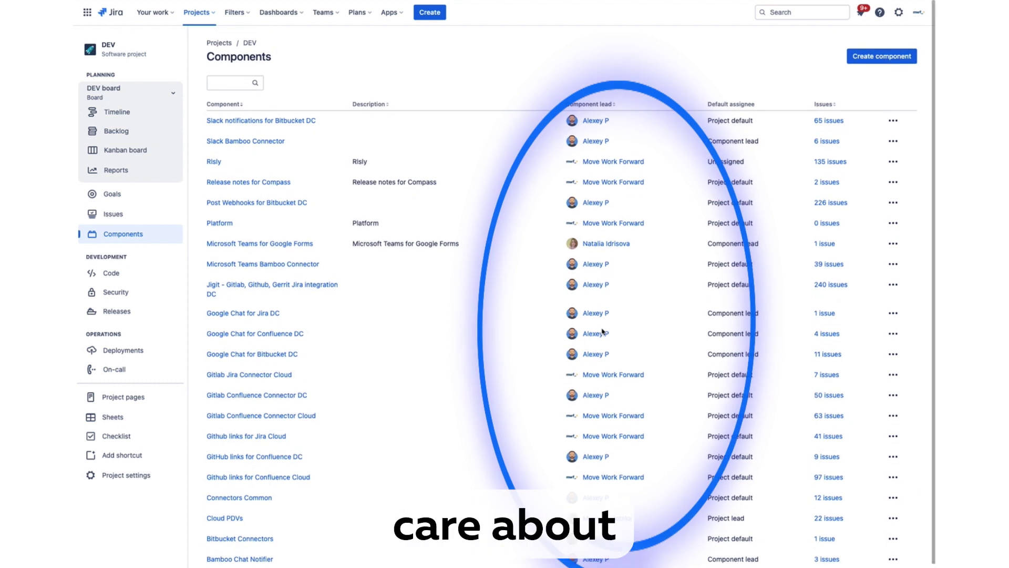
scroll(608, 379, down, 1)
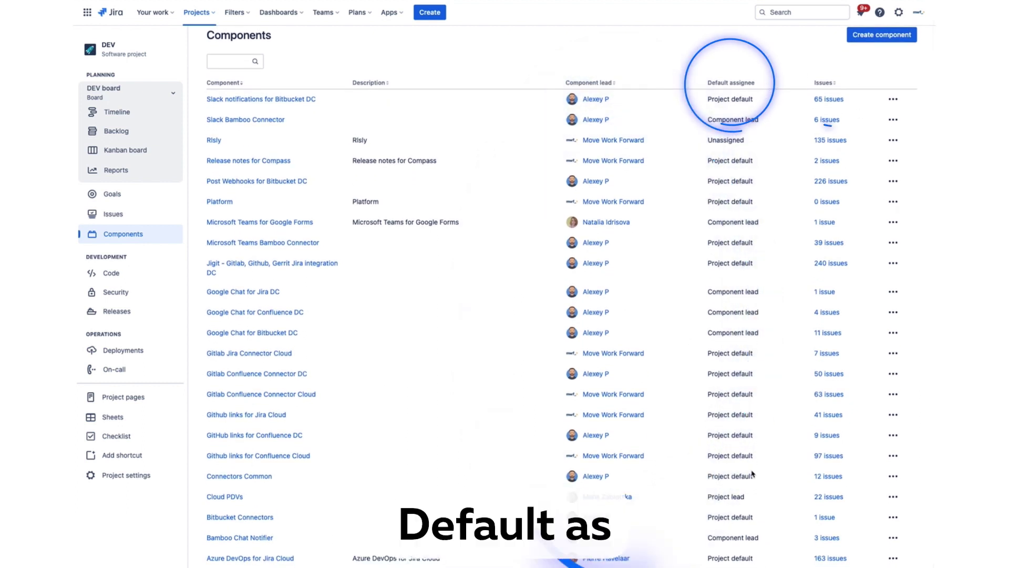
scroll(831, 158, down, 1)
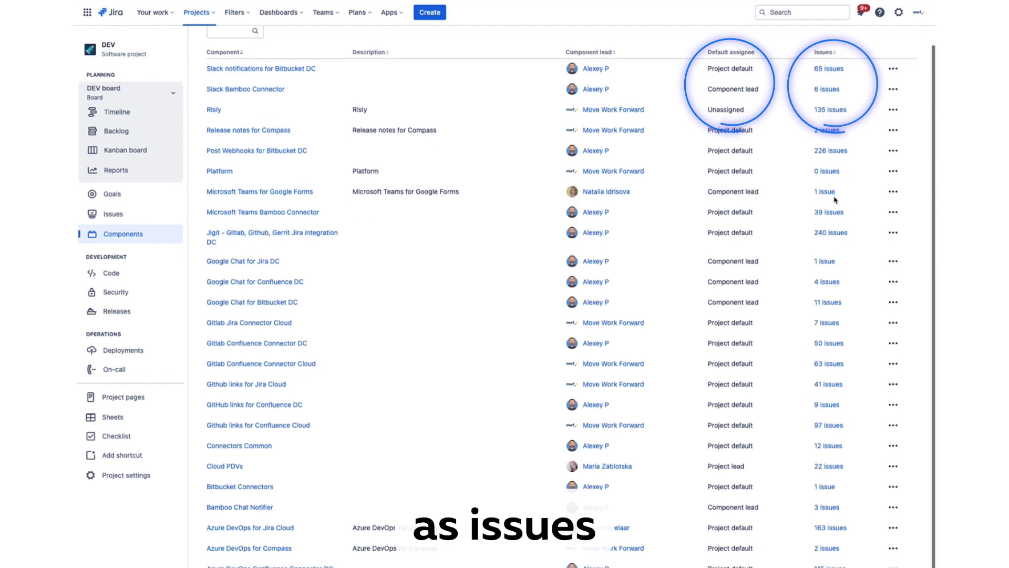
scroll(829, 481, up, 2)
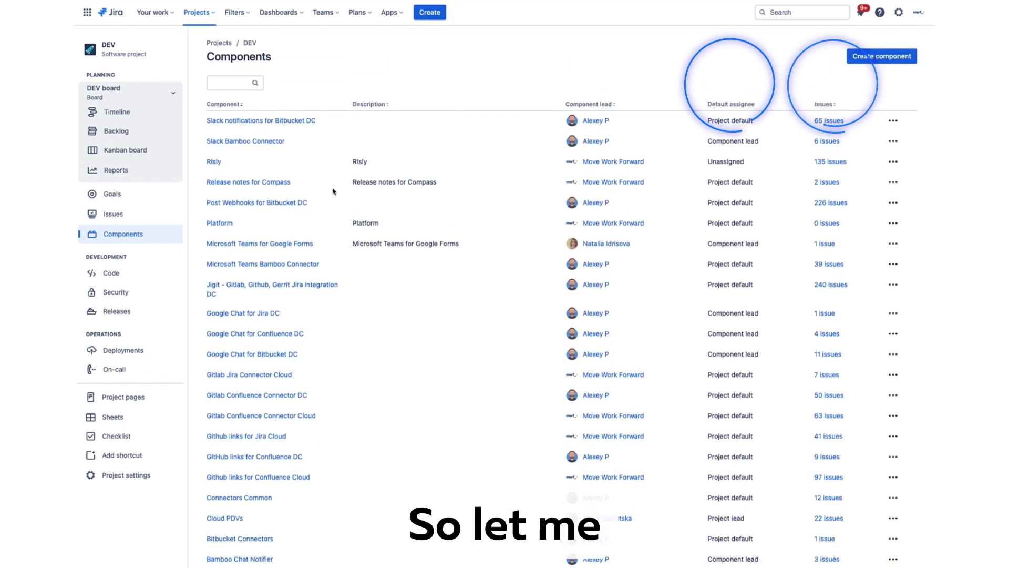
- Open the DEV project's Kanban board with its workflow columns and quick filters
click(111, 151)
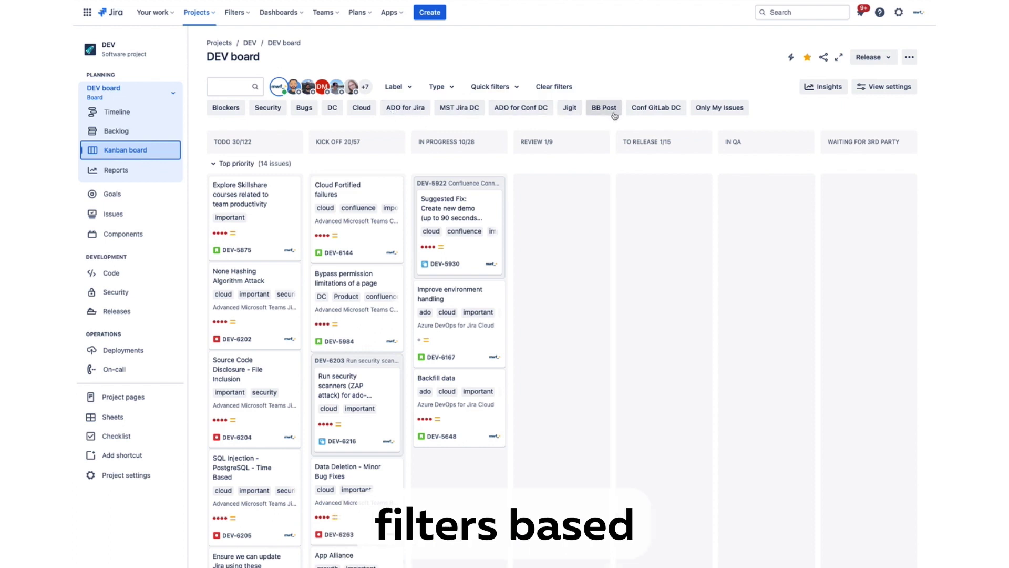
mouse_move(459, 229)
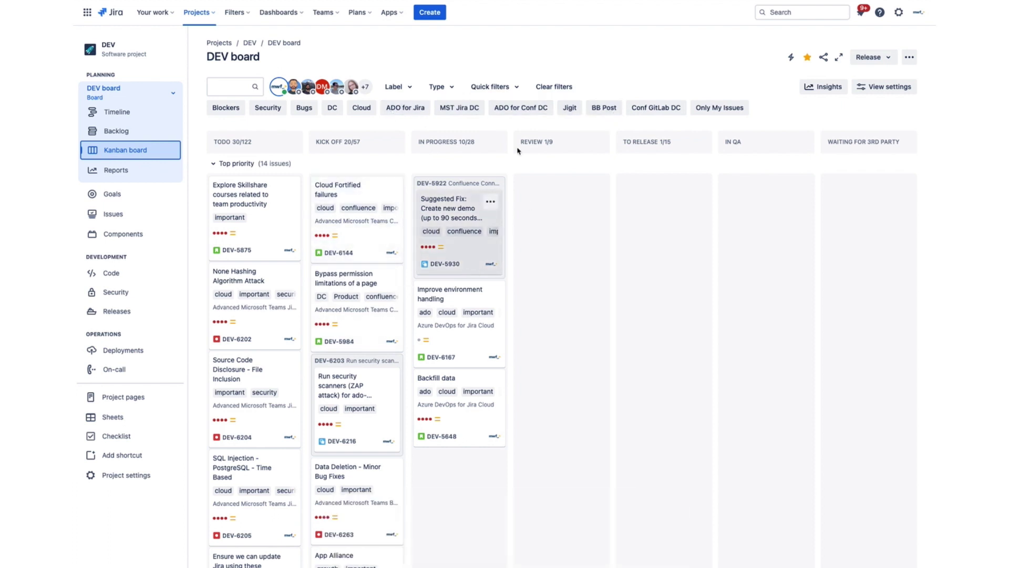
click(909, 58)
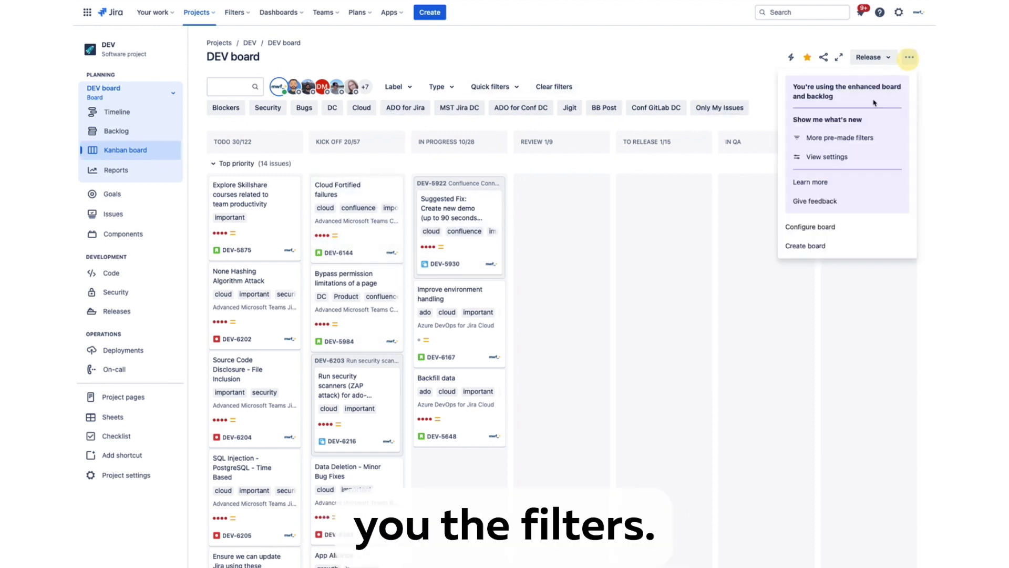
click(810, 227)
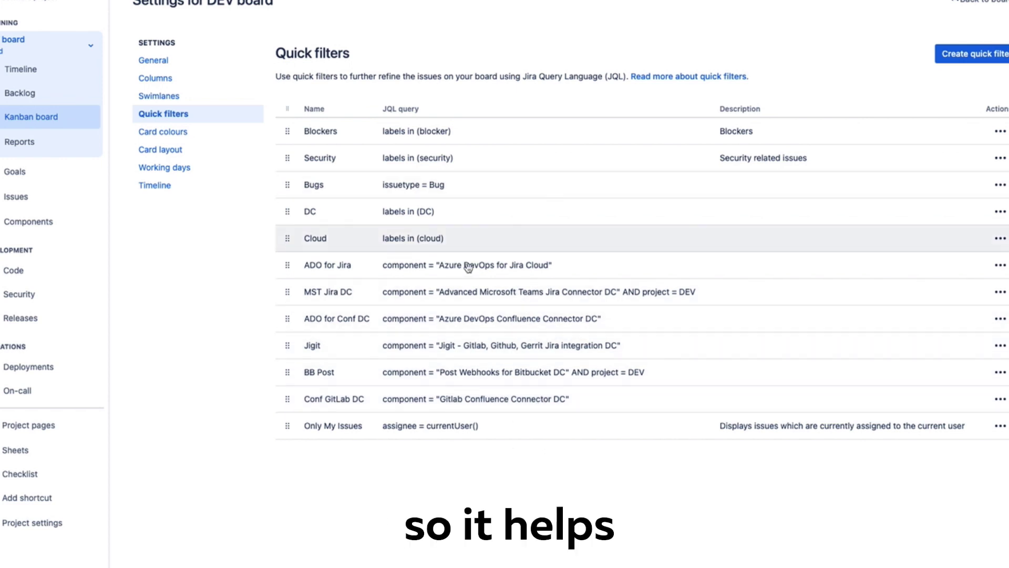
click(960, 4)
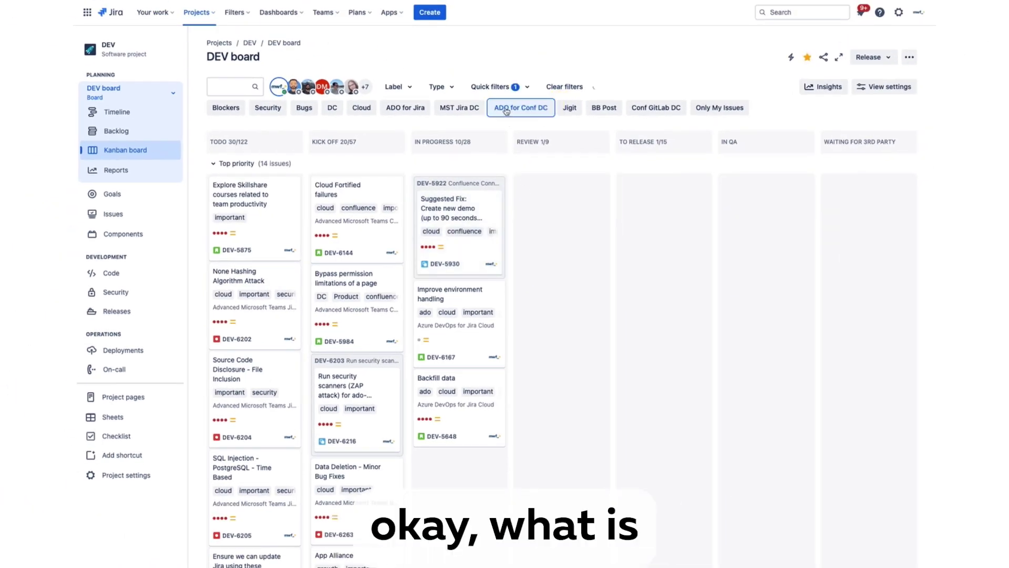
click(508, 112)
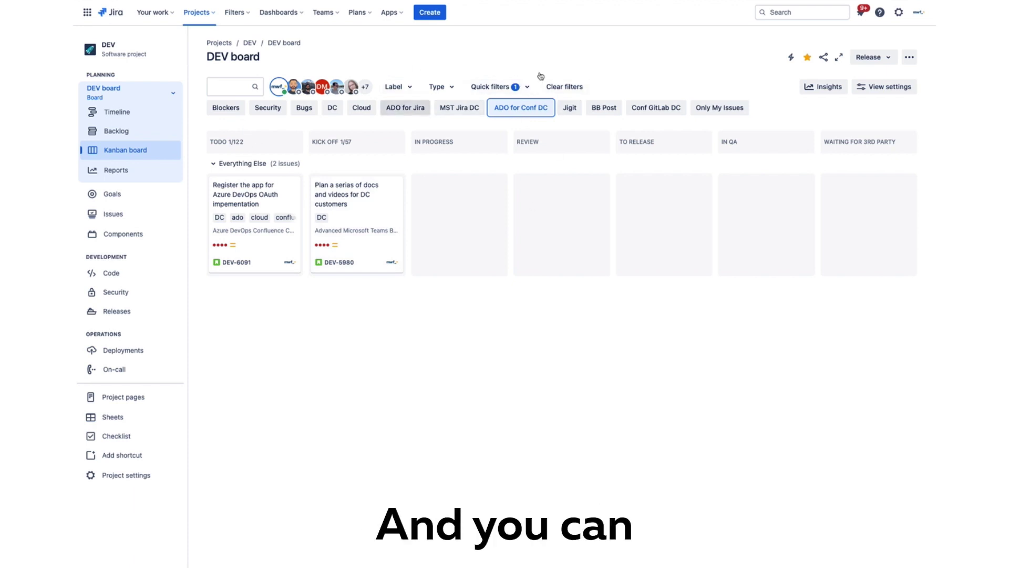
click(579, 89)
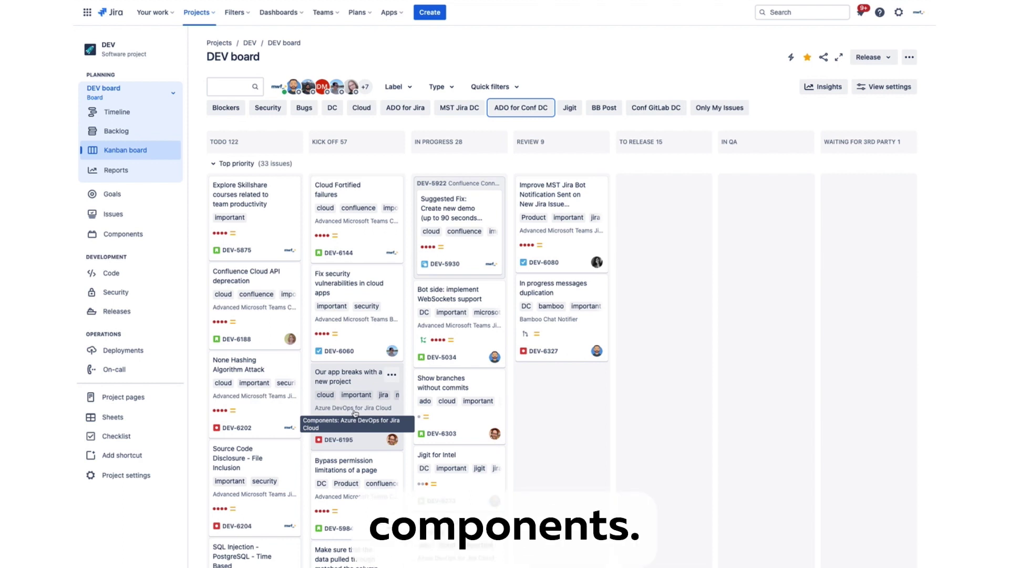
- Search issues with JQL component = "Azure DevOps for Jira", returning 30 recent issues
click(790, 11)
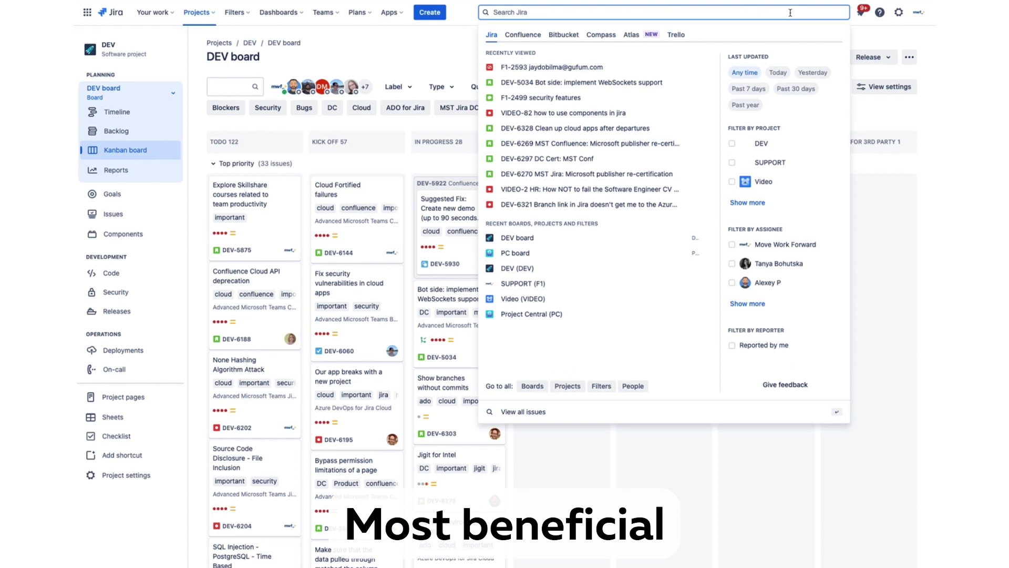
key(Return)
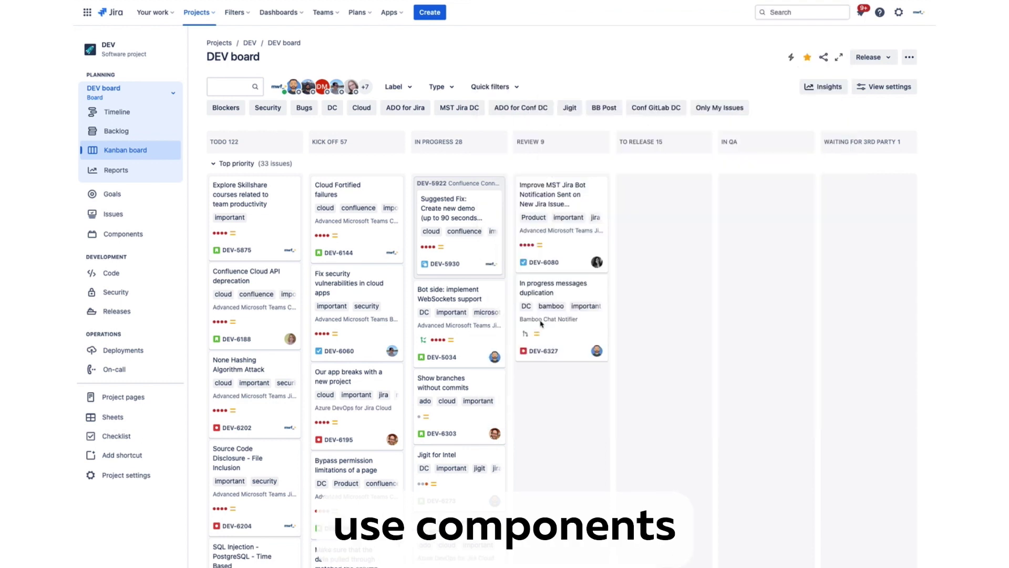
click(304, 81)
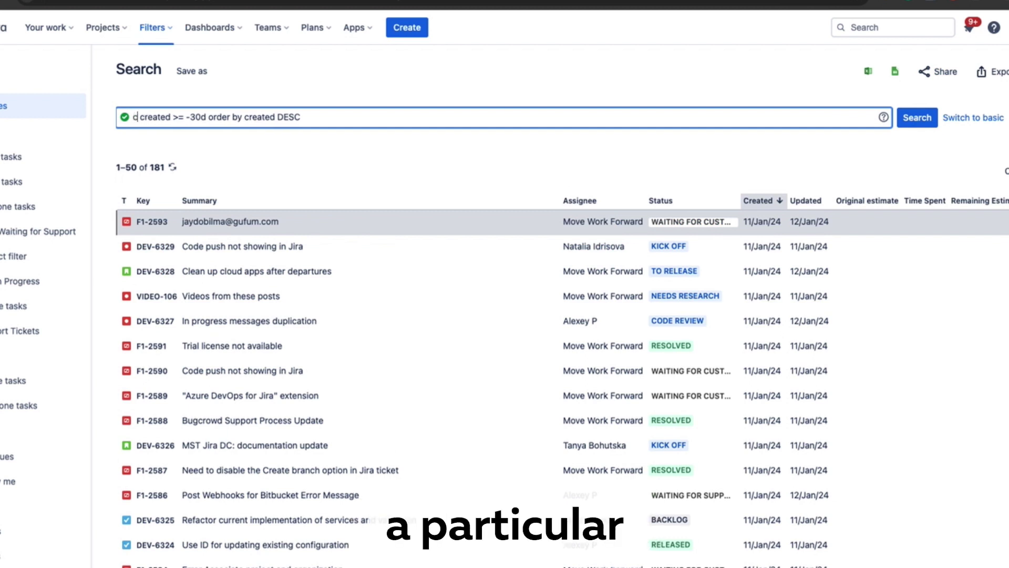
text(ompo)
click(226, 138)
text(=)
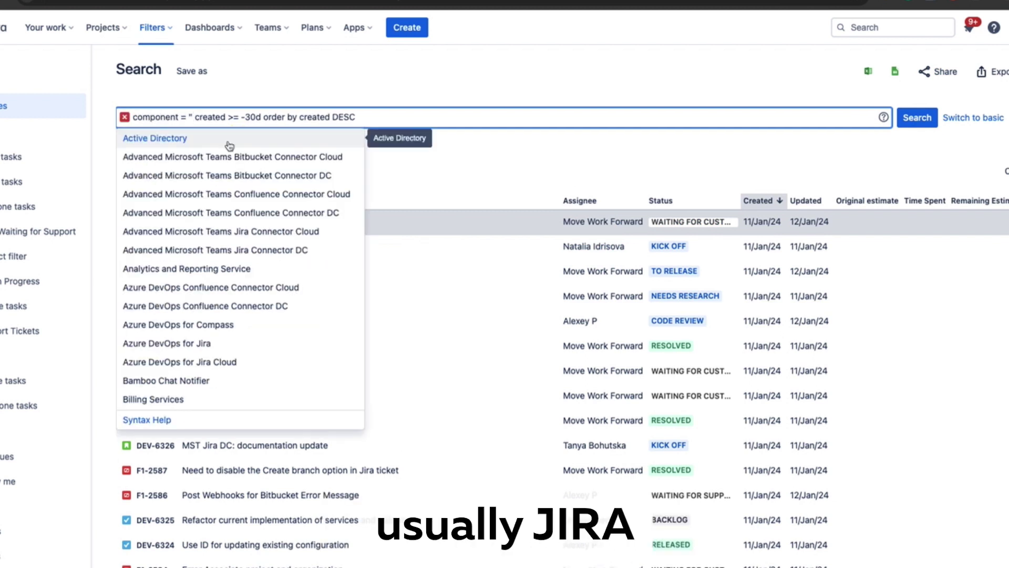
click(174, 342)
text(AND)
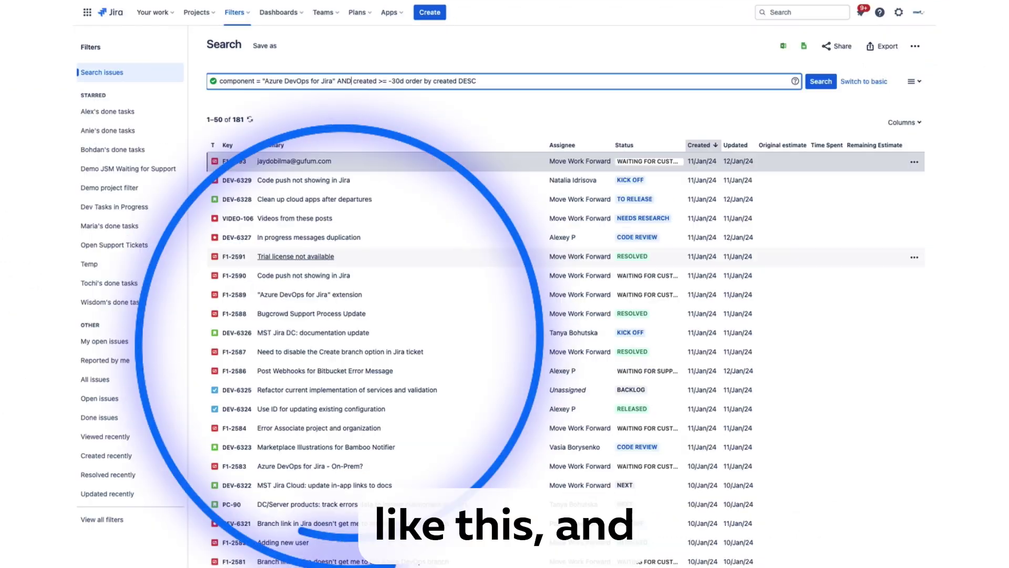
key(Return)
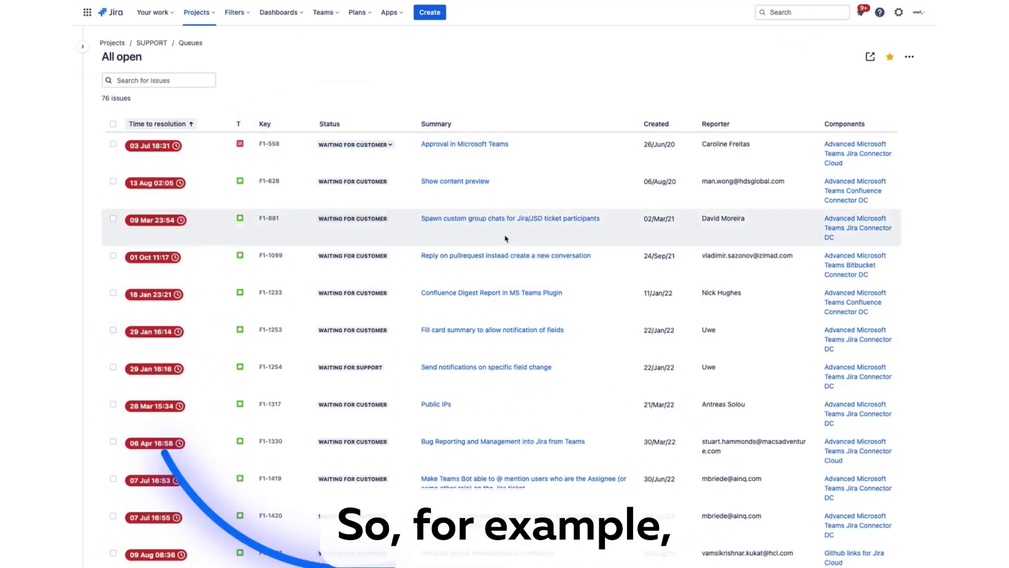
scroll(378, 309, down, 4)
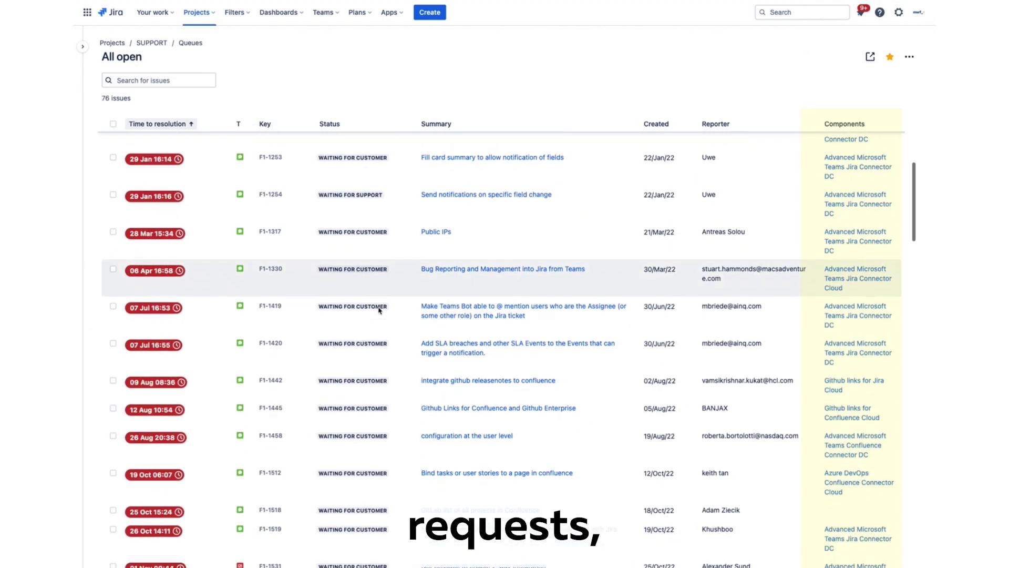
scroll(379, 308, down, 2)
scroll(854, 433, down, 4)
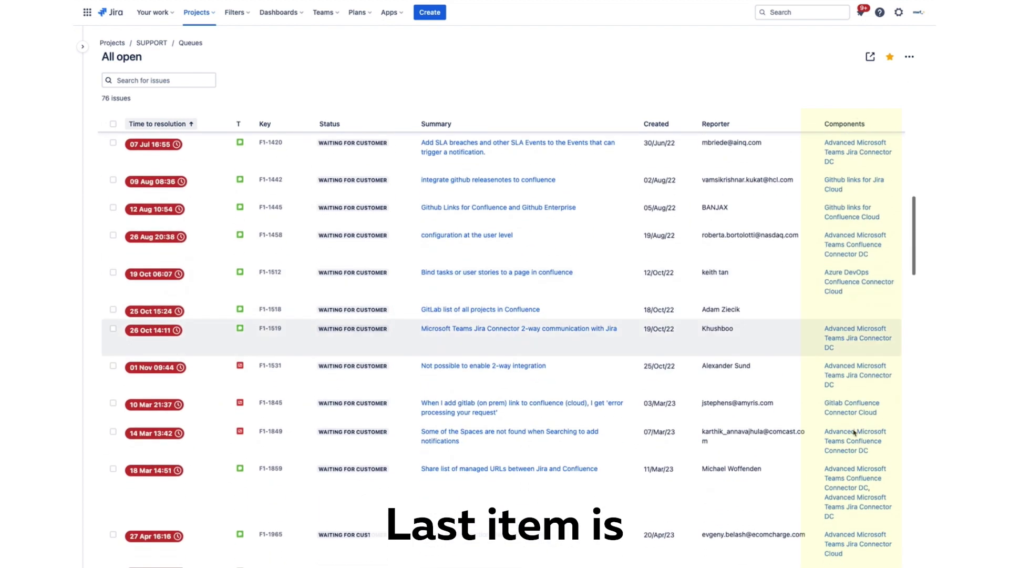
scroll(854, 432, down, 4)
scroll(854, 432, down, 4)
scroll(854, 433, down, 1)
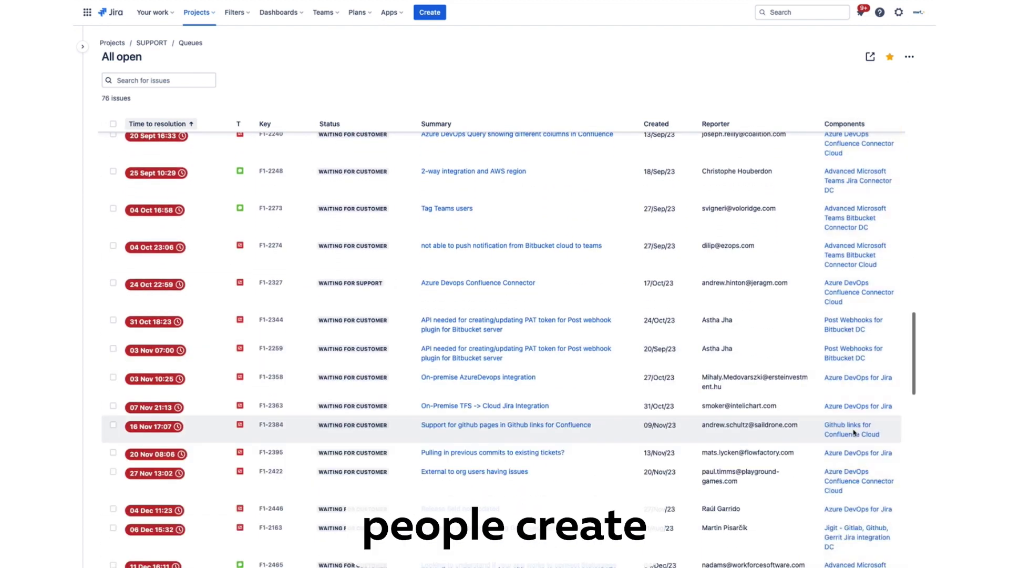
scroll(854, 431, down, 1)
scroll(854, 432, down, 1)
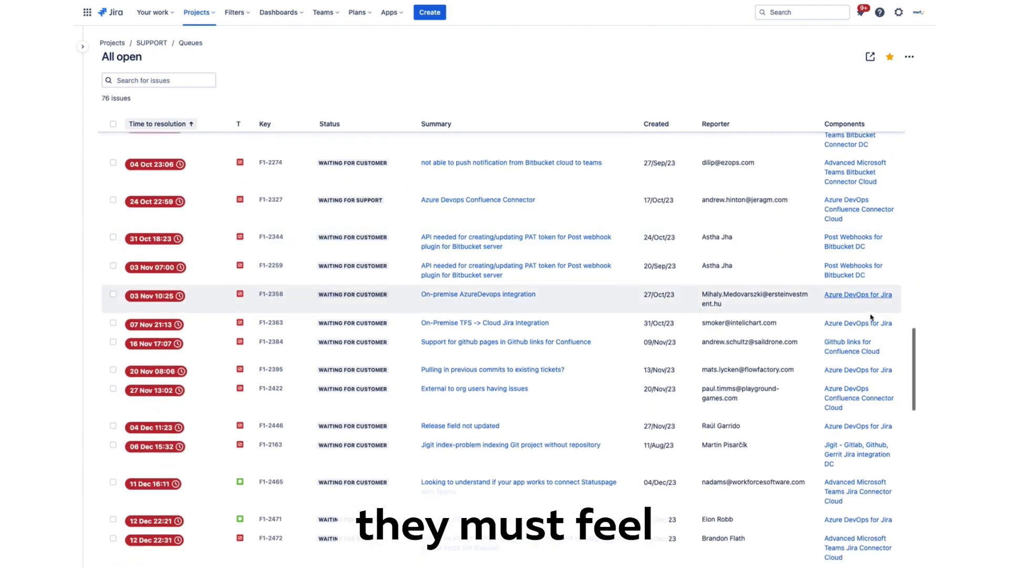
scroll(851, 458, down, 5)
scroll(837, 530, down, 2)
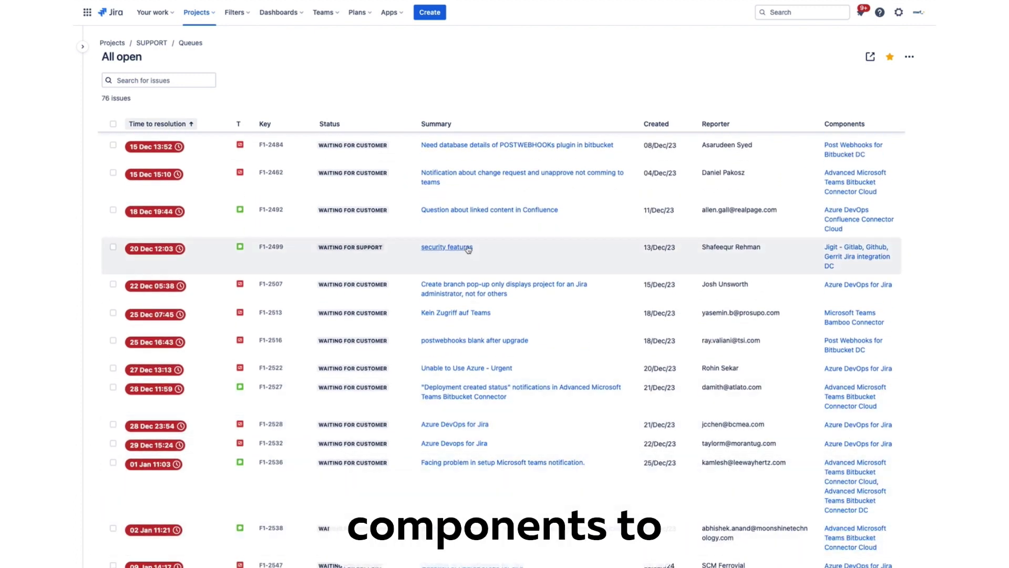
scroll(513, 354, down, 1)
scroll(511, 352, down, 3)
scroll(511, 352, down, 1)
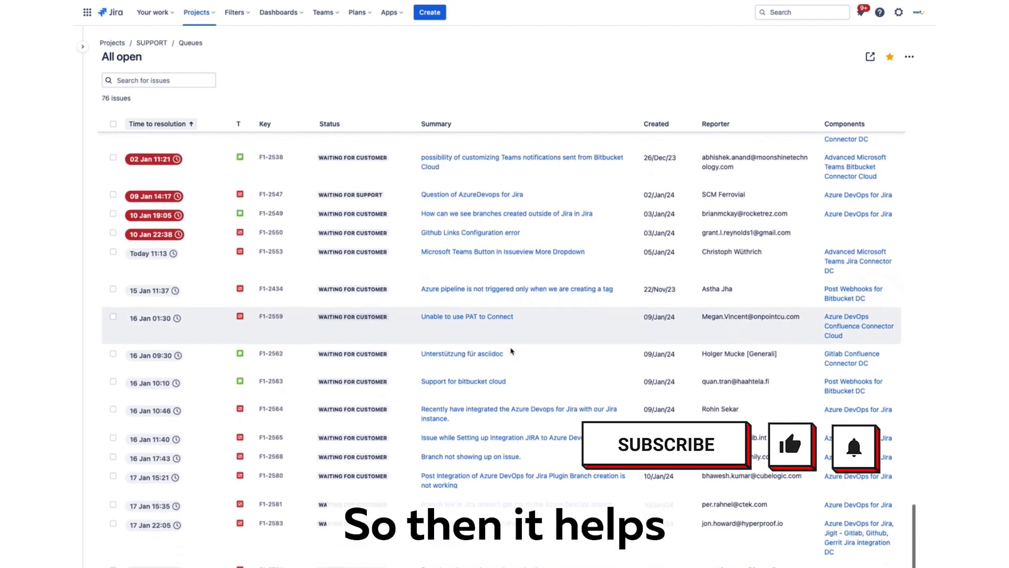
scroll(510, 352, down, 1)
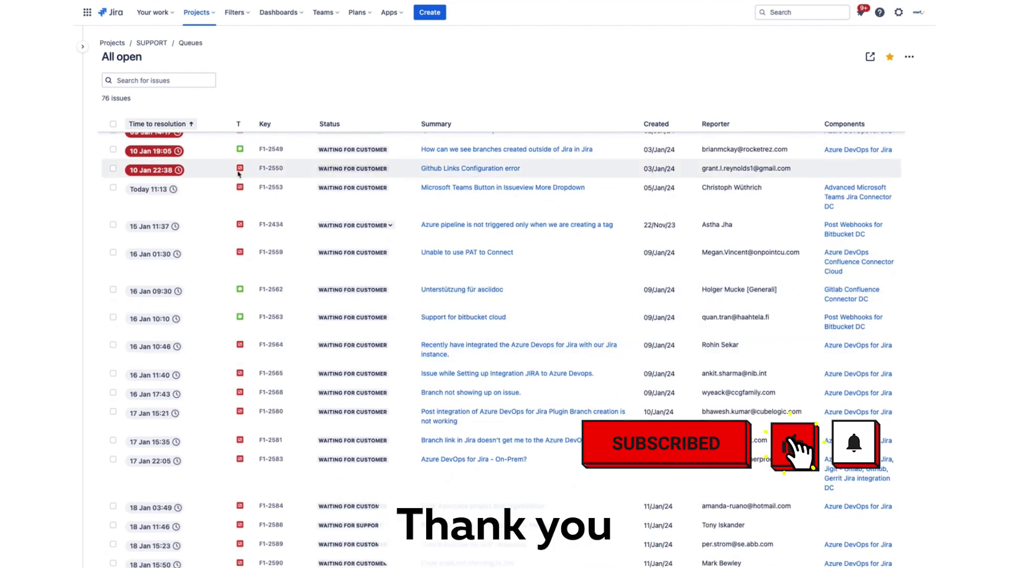